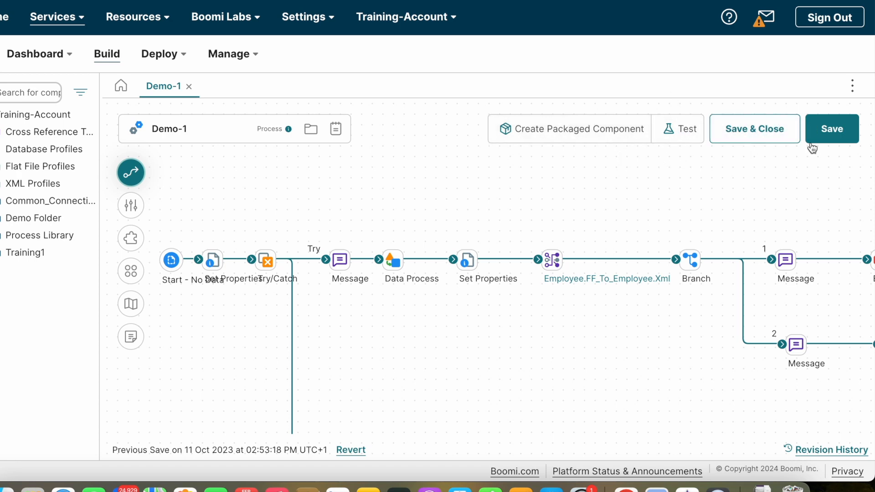
Step: Browse the available process steps in the Execute, Logic and Connect categories
click(131, 172)
scroll(256, 336, down, 2)
scroll(257, 291, up, 2)
click(258, 230)
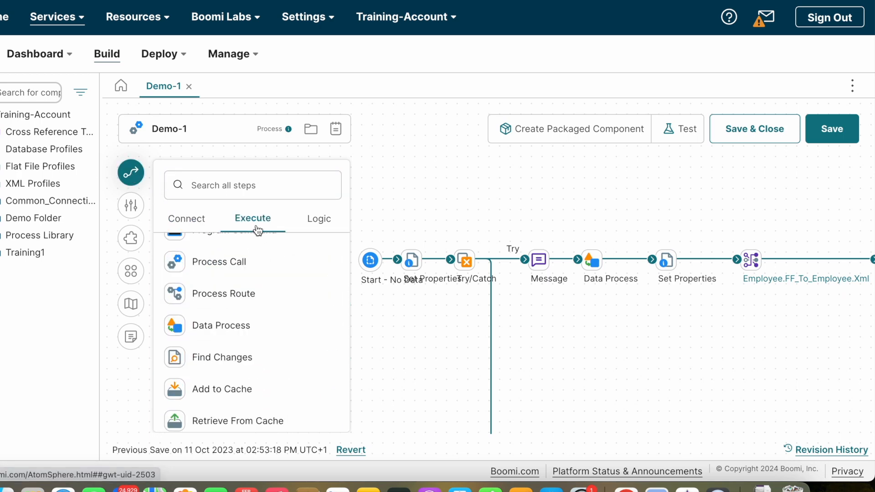
click(317, 229)
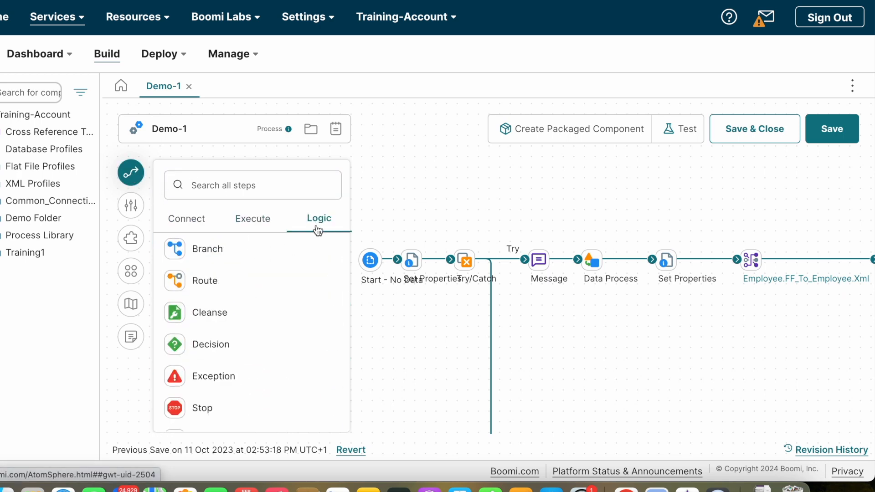
click(182, 218)
scroll(254, 328, down, 3)
scroll(253, 328, up, 3)
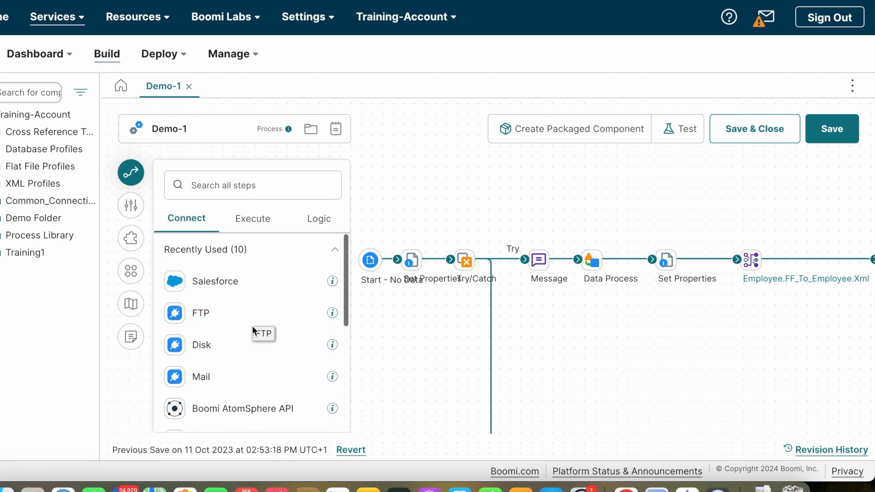
Step: Search the steps for "connector" and place a generic Connector shape on the canvas above the Try/Catch step
click(243, 187)
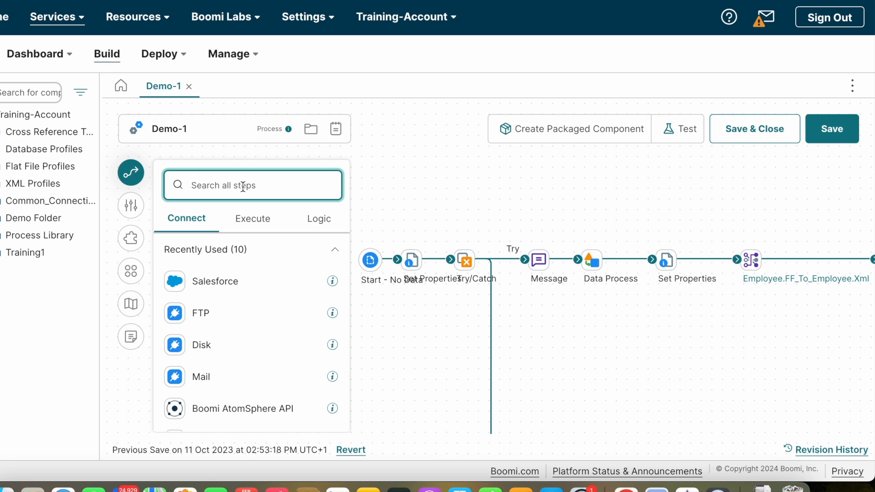
text(c)
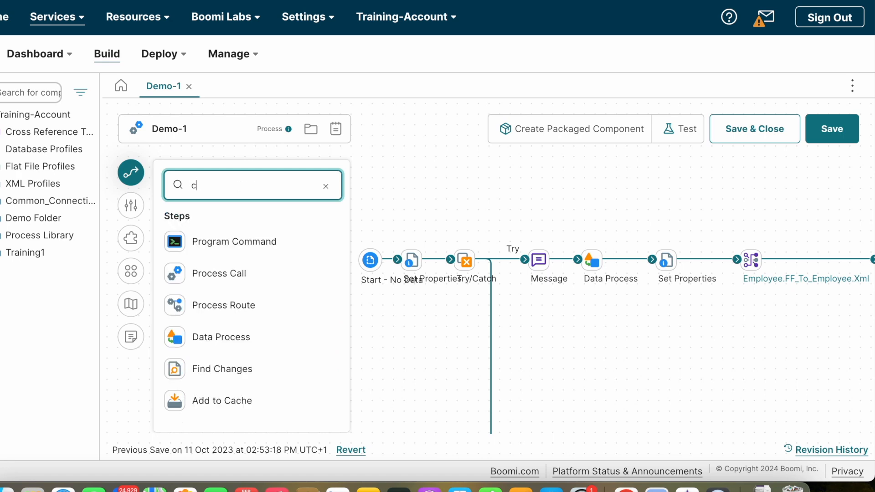
text(onnector)
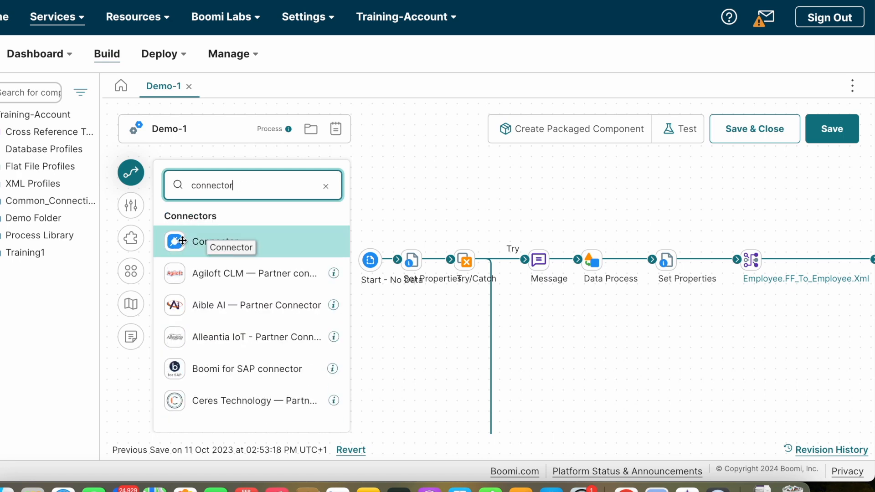
drag(184, 240, 485, 195)
Step: Review the Connector shape's description and its Parameters and General settings
drag(477, 147, 501, 186)
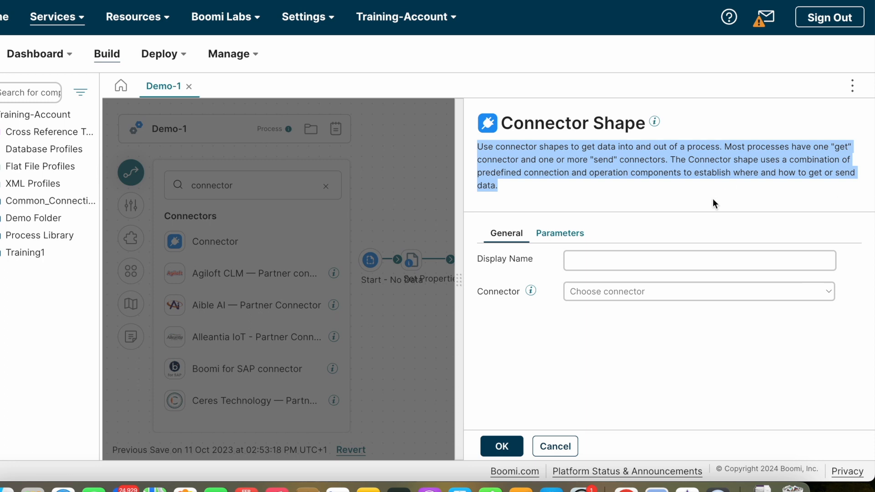
click(533, 191)
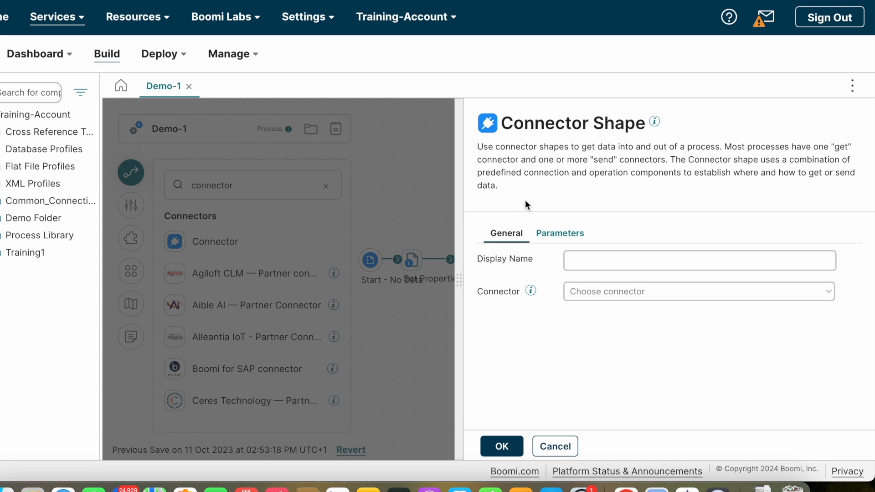
click(560, 236)
click(506, 233)
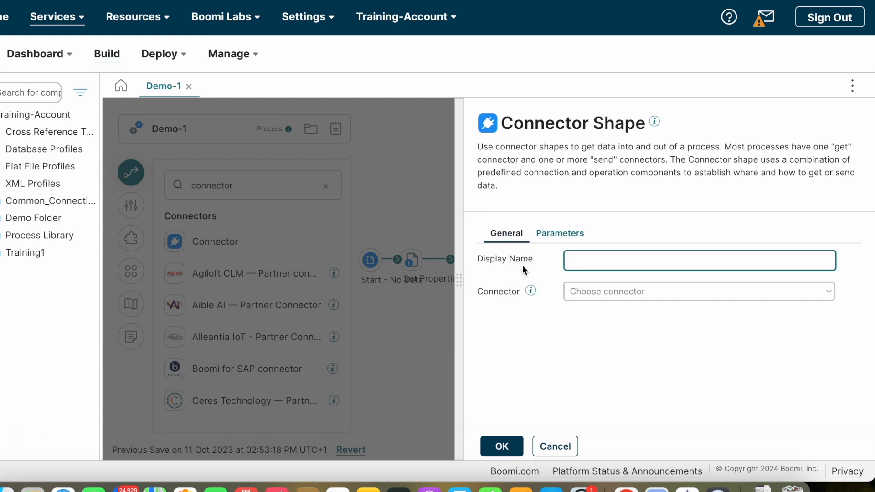
click(593, 263)
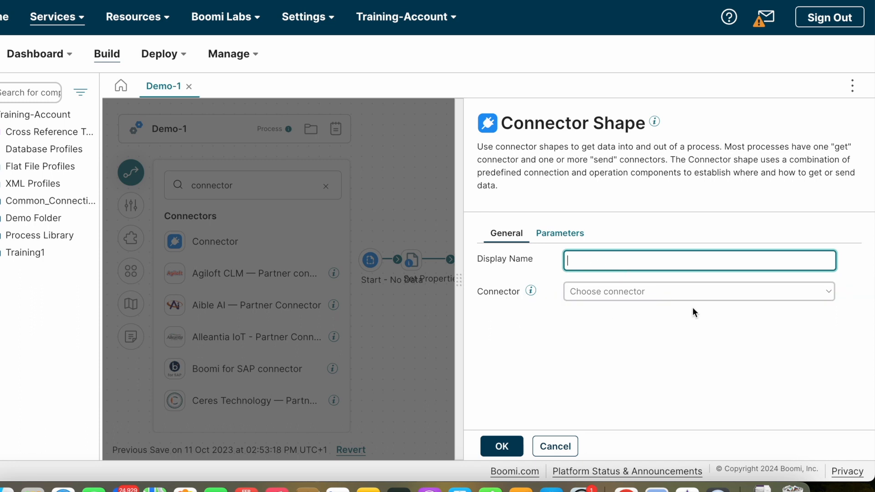
Step: Try the Disk, Salesforce, Shopify and FTP connector types in turn for the Connector shape
click(643, 295)
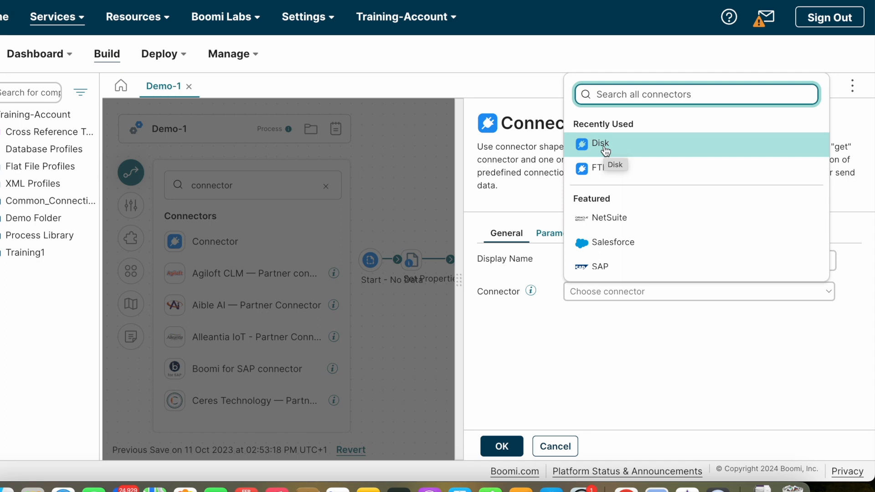
click(604, 144)
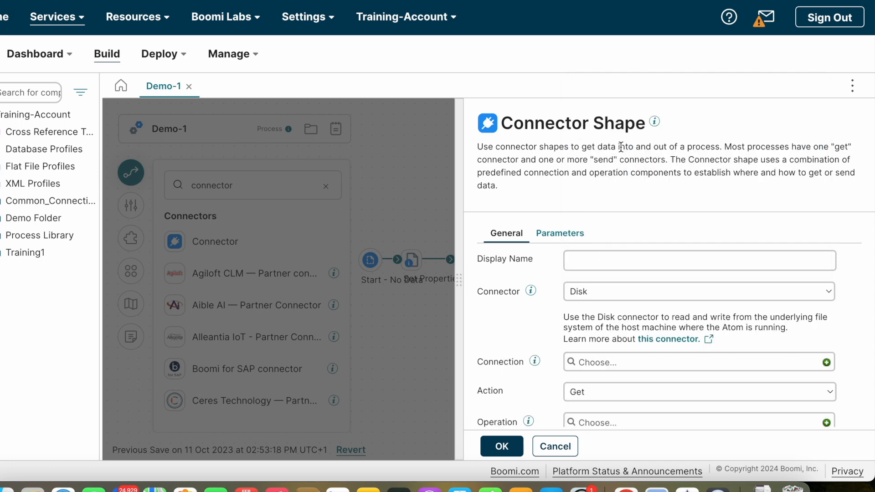
click(617, 293)
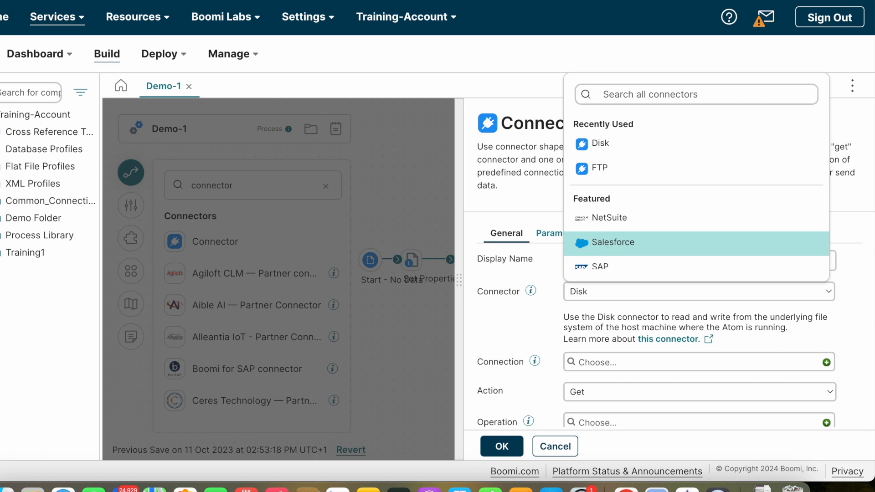
click(610, 252)
click(614, 294)
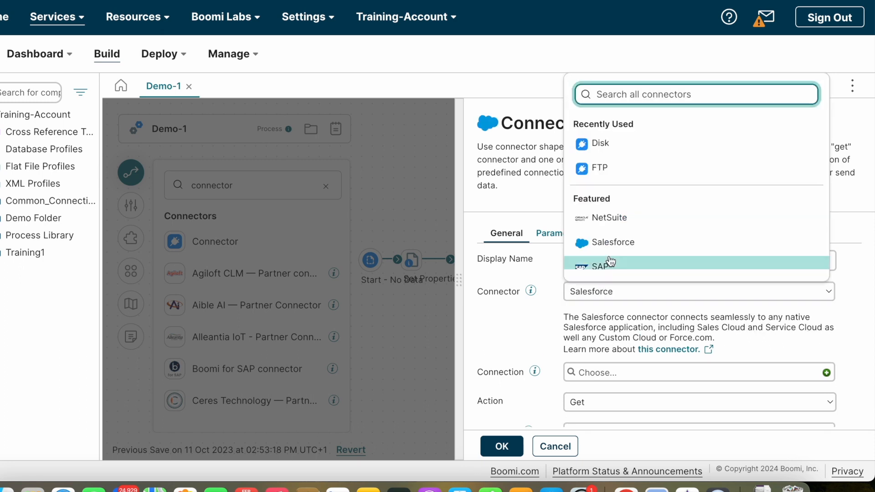
scroll(627, 244, down, 1)
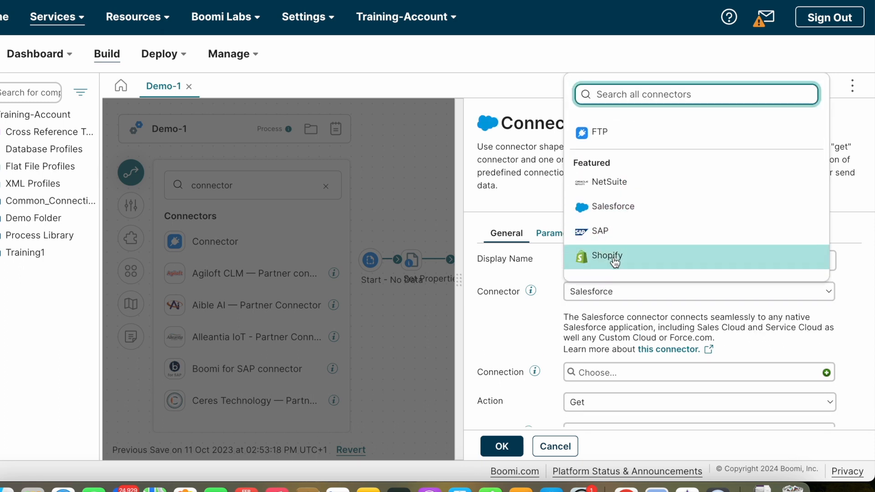
click(614, 260)
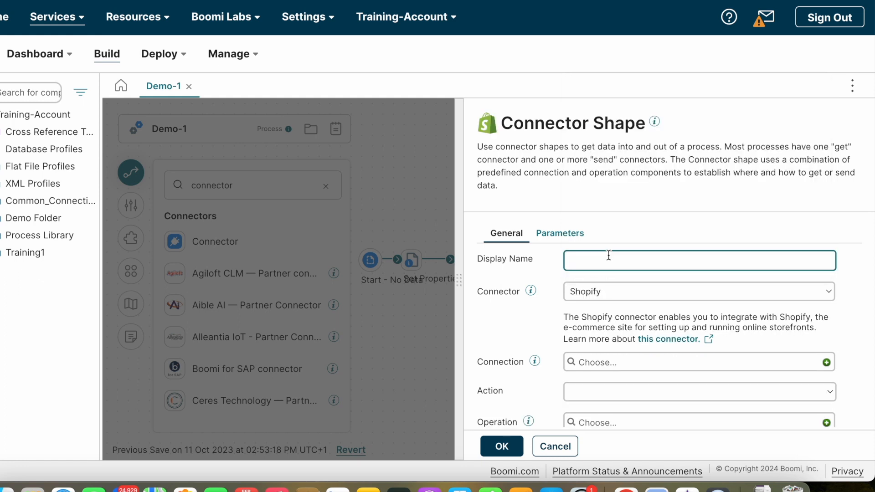
click(616, 294)
click(592, 172)
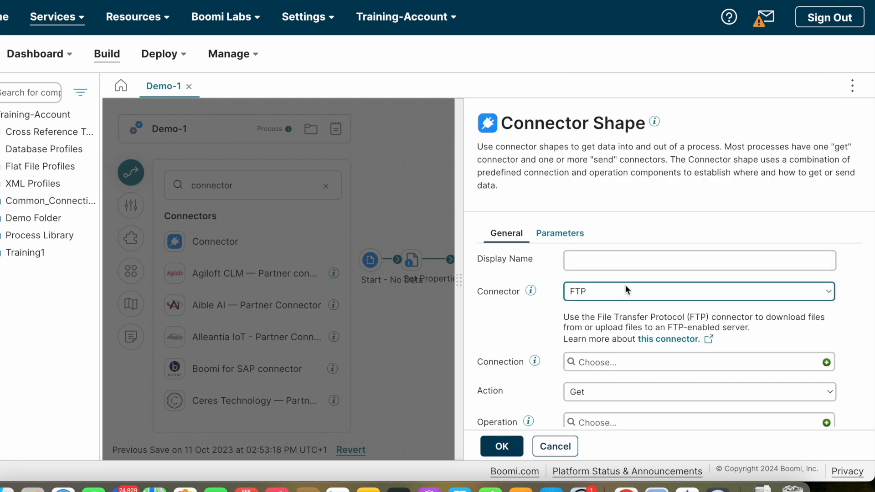
Step: Switch the shape's connector type to Disk, back to FTP and on to NetSuite to compare their fields
scroll(704, 219, down, 3)
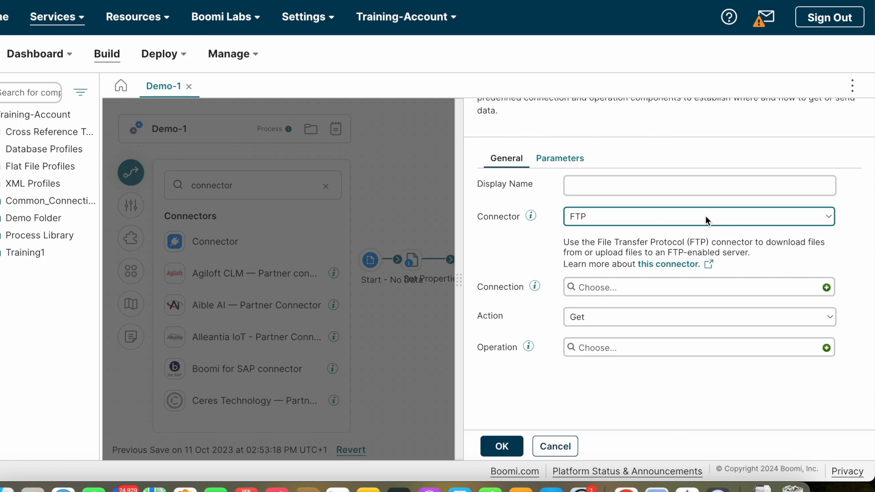
click(619, 215)
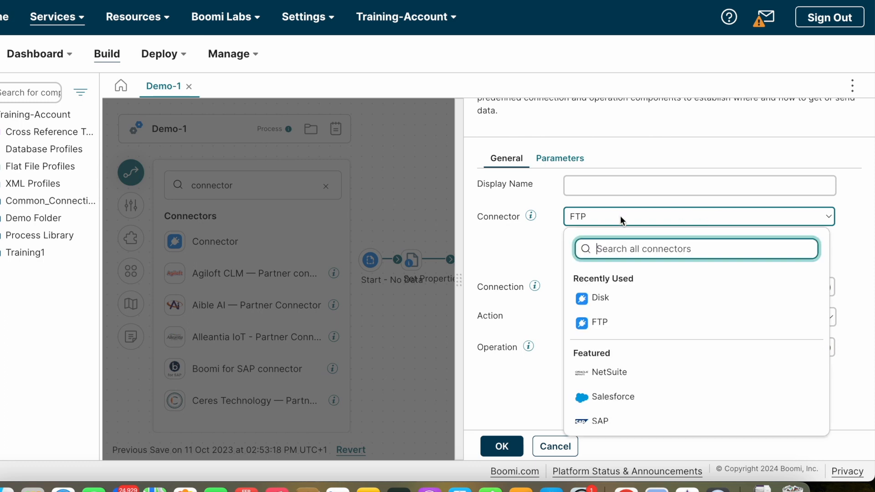
click(595, 299)
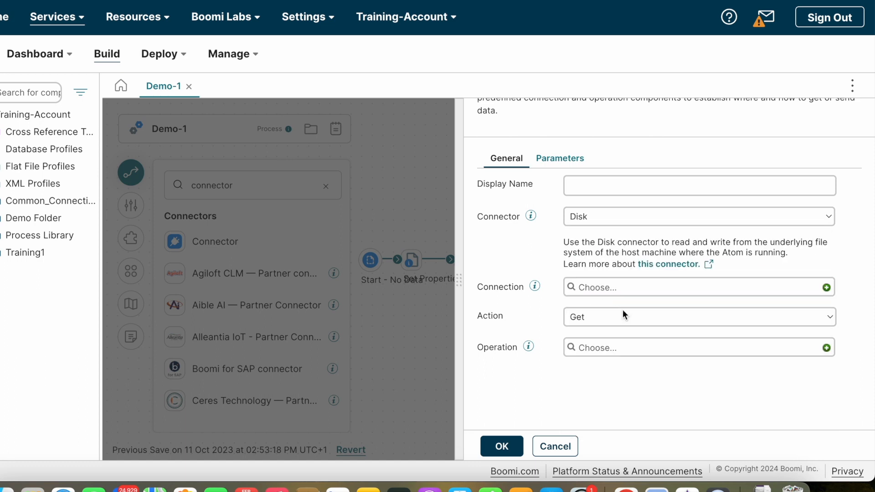
click(608, 216)
click(599, 321)
click(609, 217)
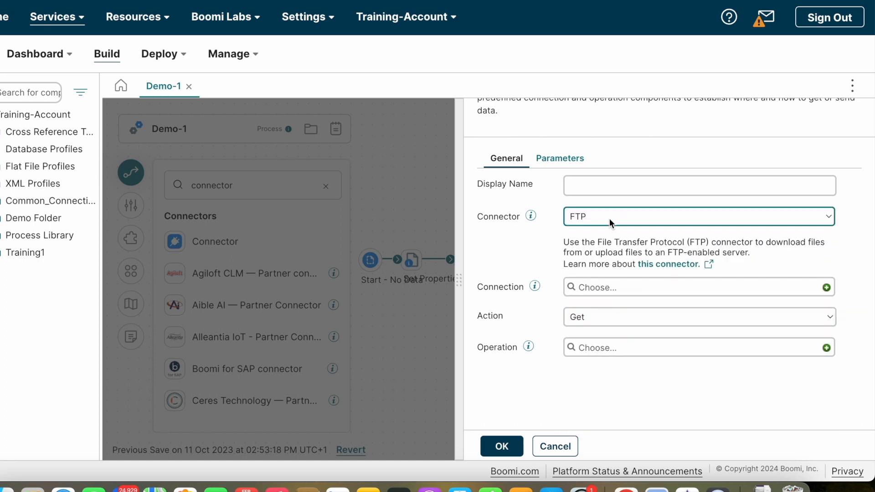
click(608, 371)
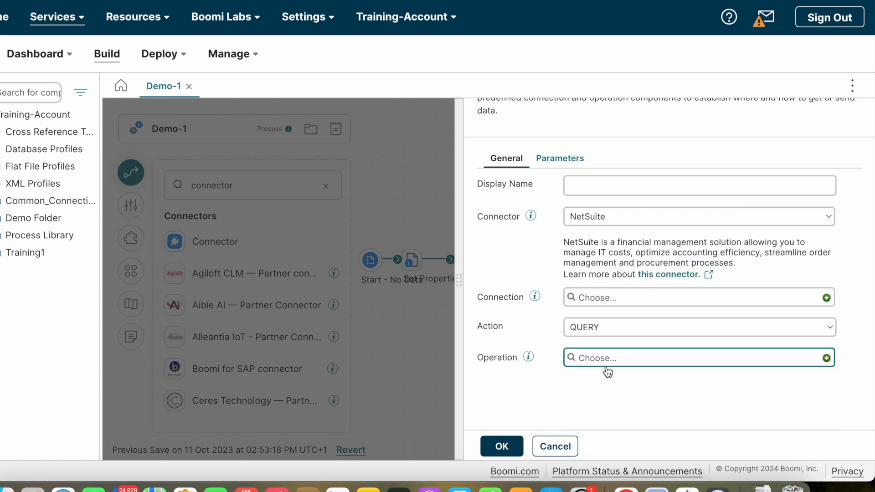
Step: Set the shape's connector type to Salesforce with the Get action and apply the configuration
click(613, 216)
click(606, 397)
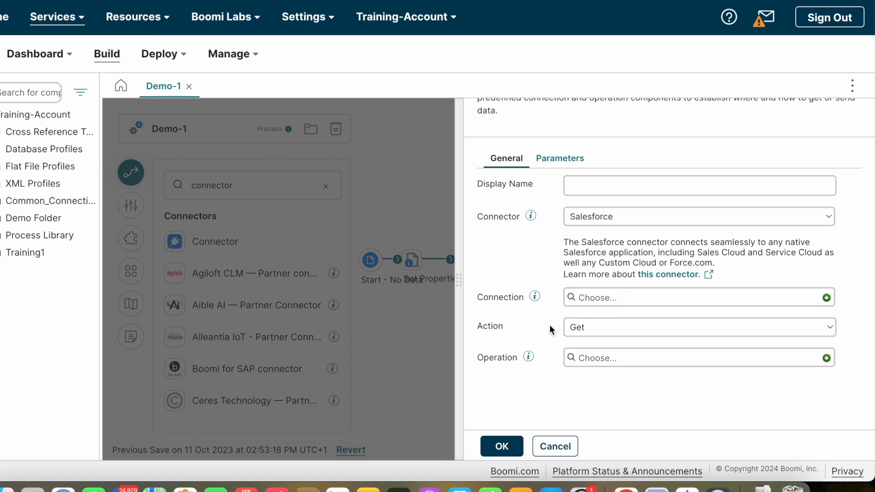
click(592, 336)
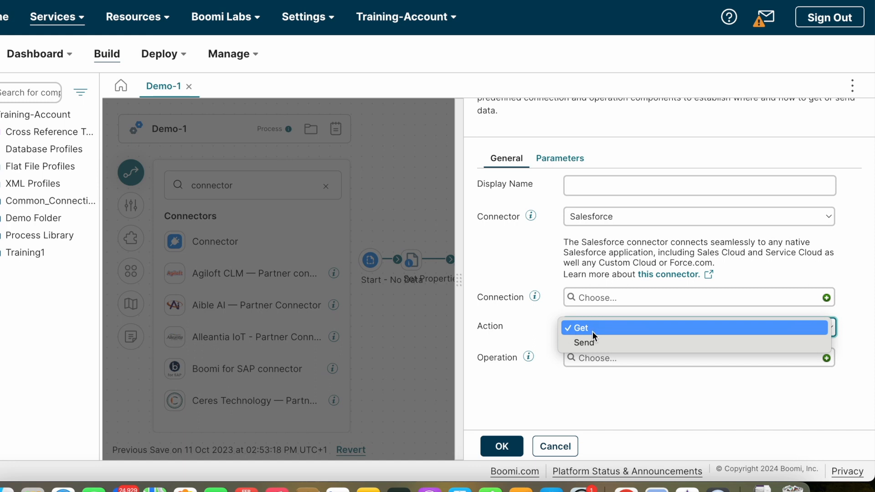
click(596, 328)
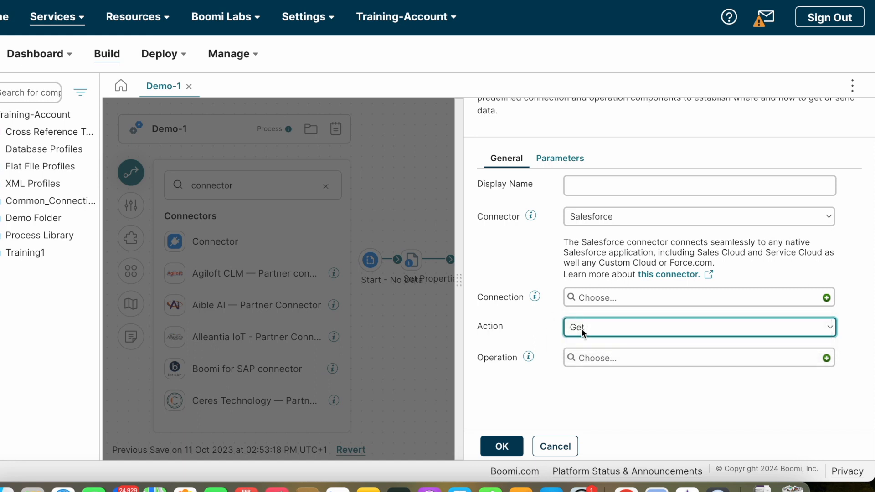
click(608, 330)
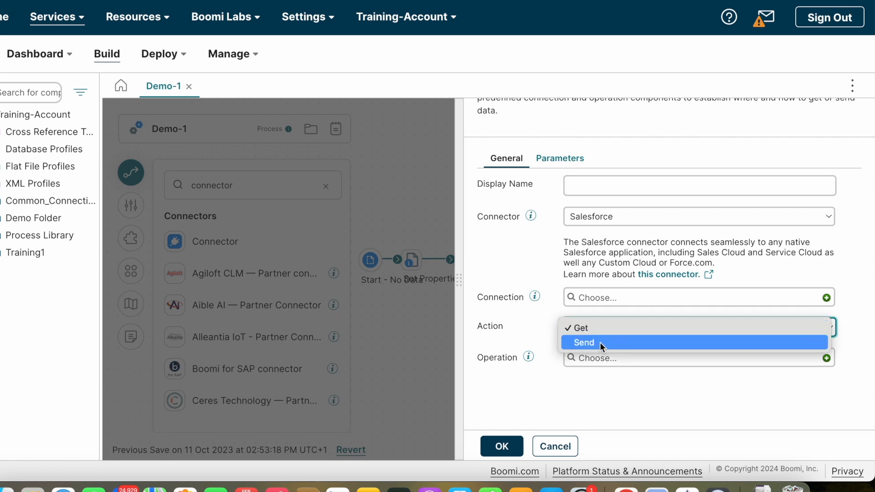
click(600, 343)
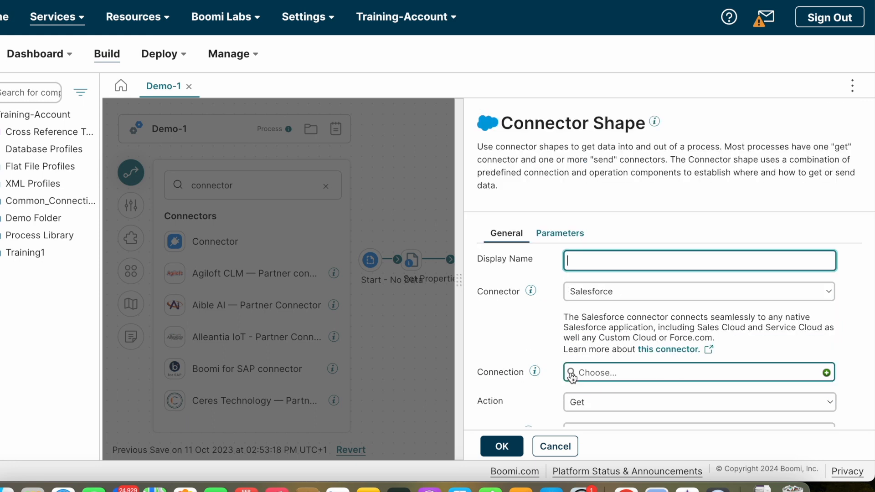
click(501, 446)
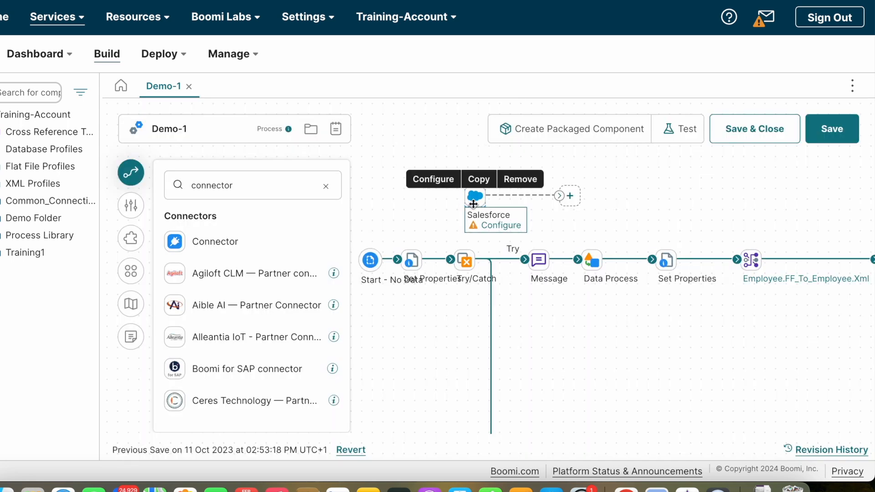
Step: Reopen the Salesforce connector shape's configuration from the canvas to view its Connection, Action and Operation fields
mouse_move(476, 209)
click(499, 214)
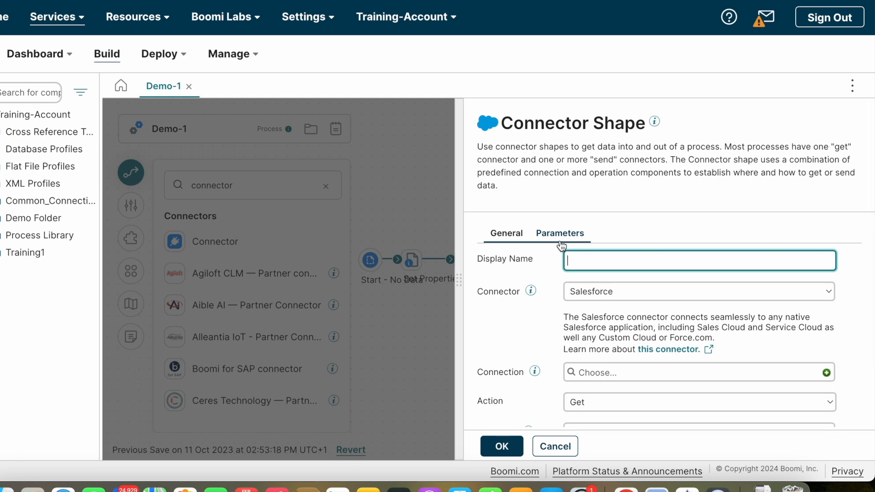
scroll(517, 367, down, 1)
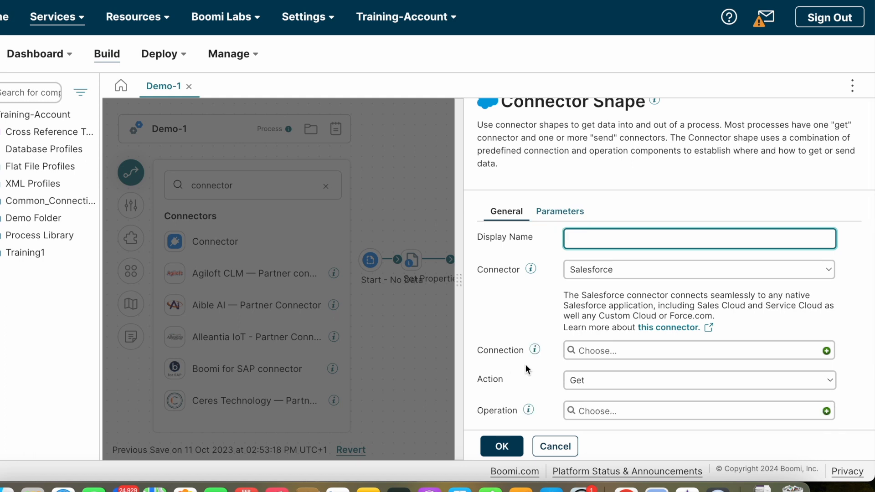